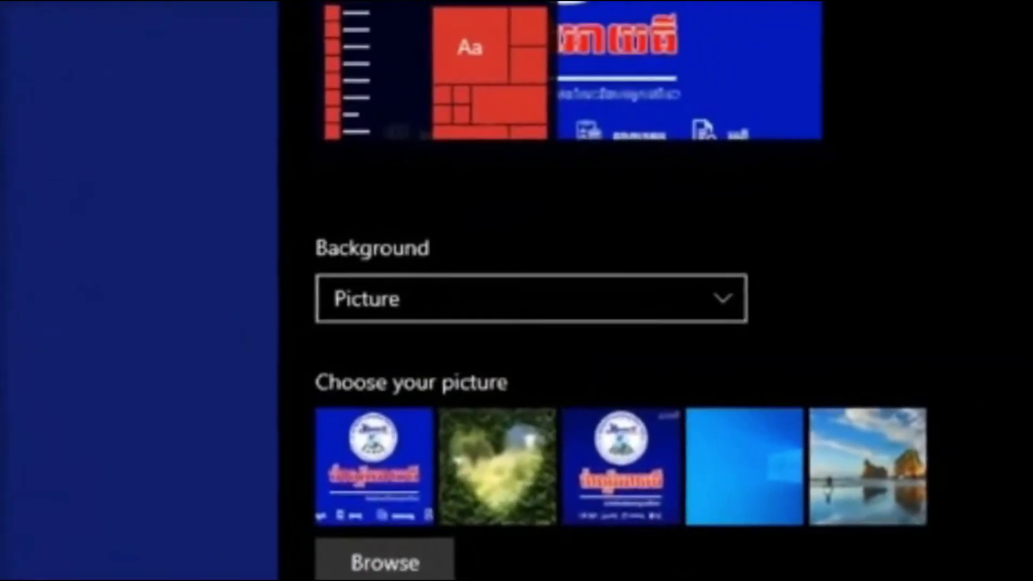
click(370, 292)
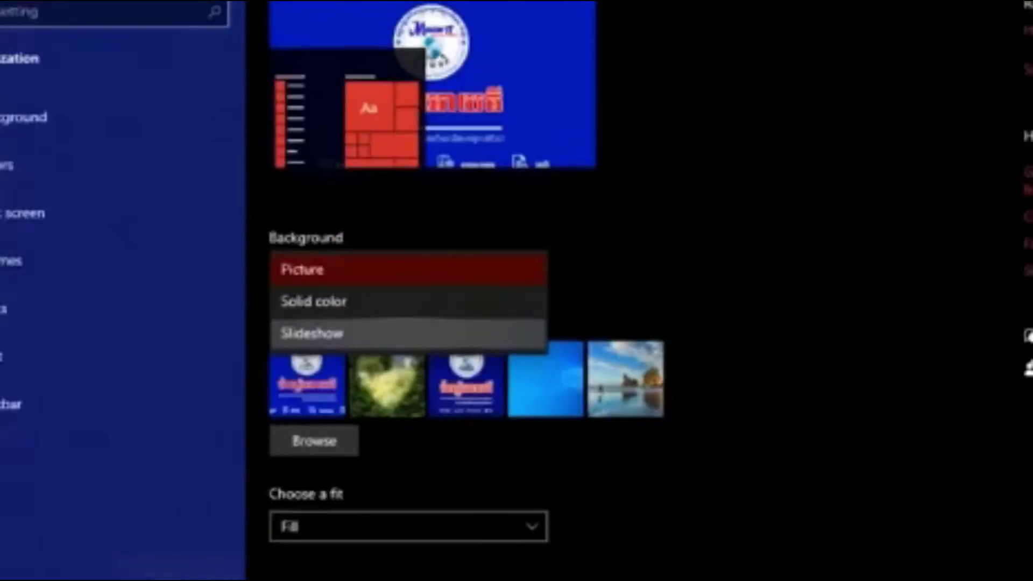
click(484, 215)
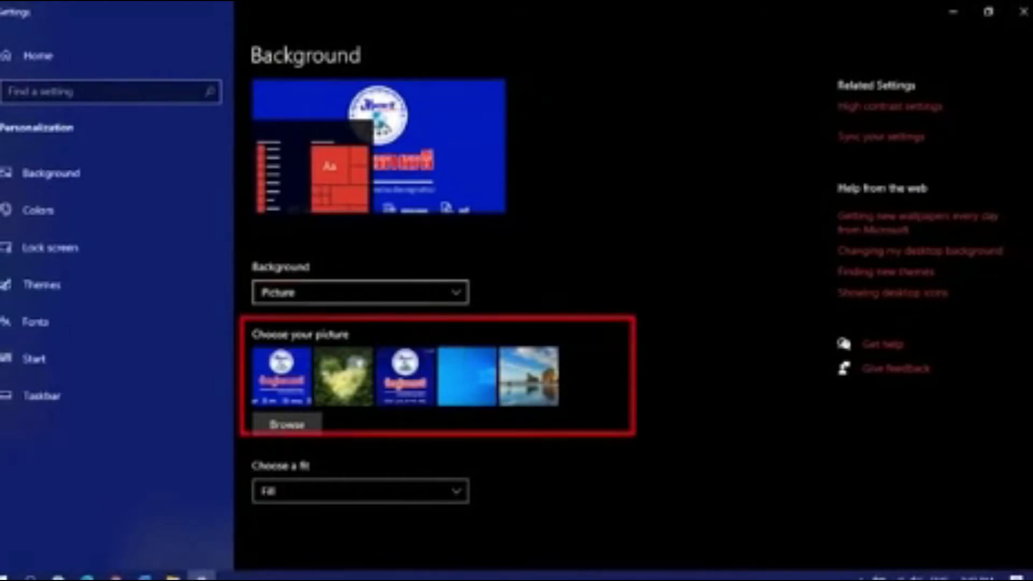
scroll(517, 323, down, 1)
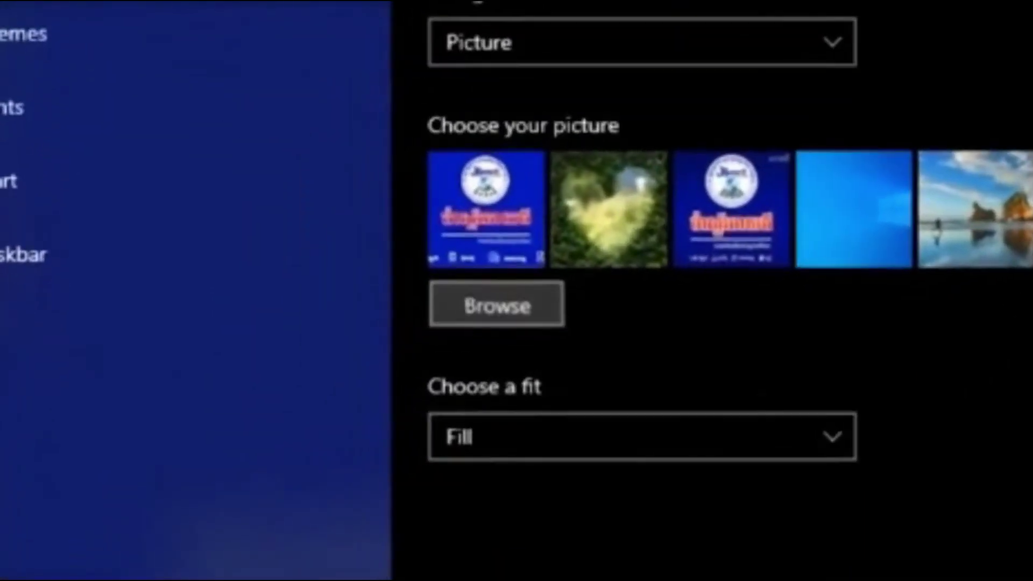
Set the LOVE blocks photo from the Pictures folder in Downloads as the desktop background and check it on the desktop.
click(287, 421)
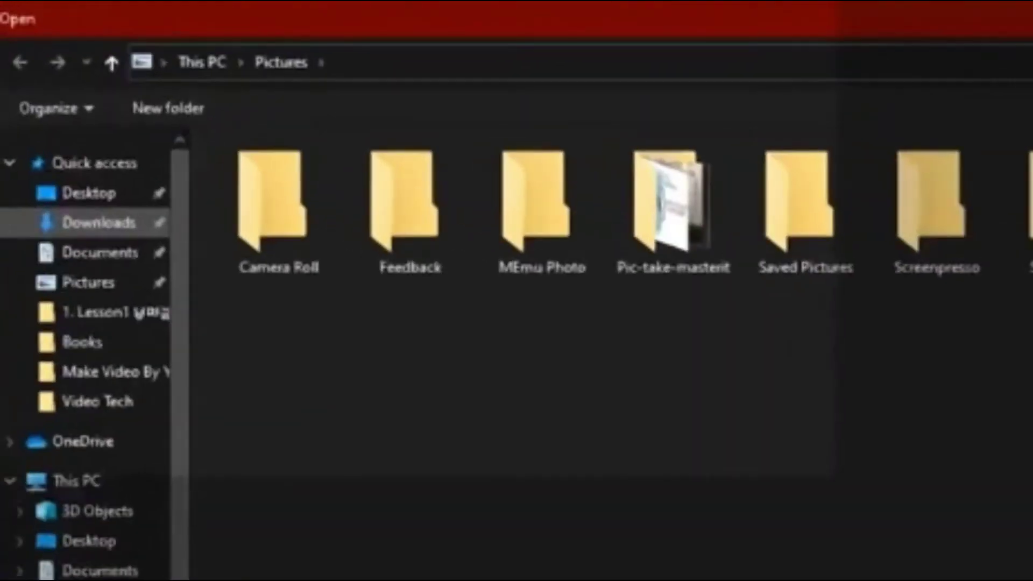
click(56, 139)
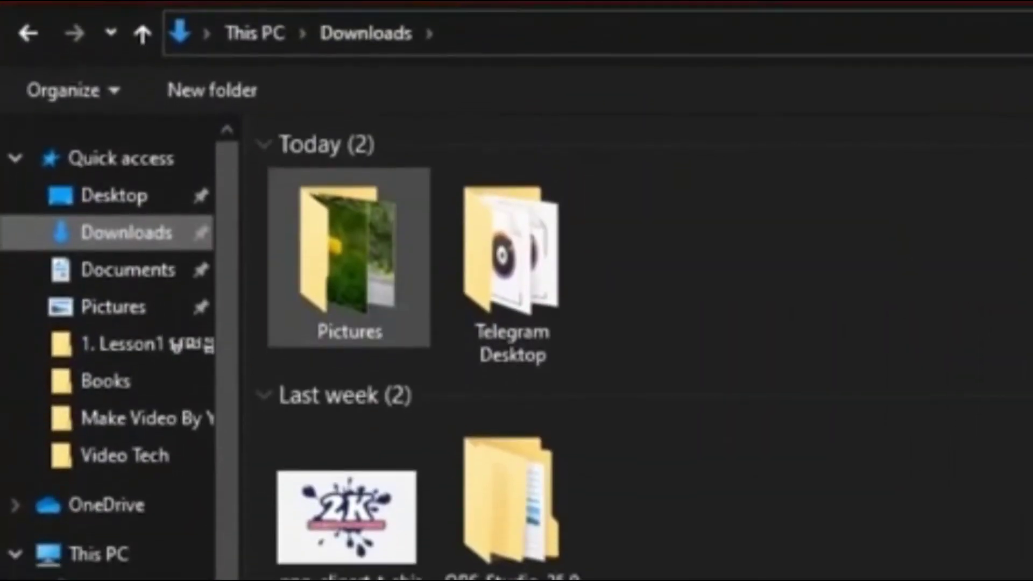
double_click(349, 259)
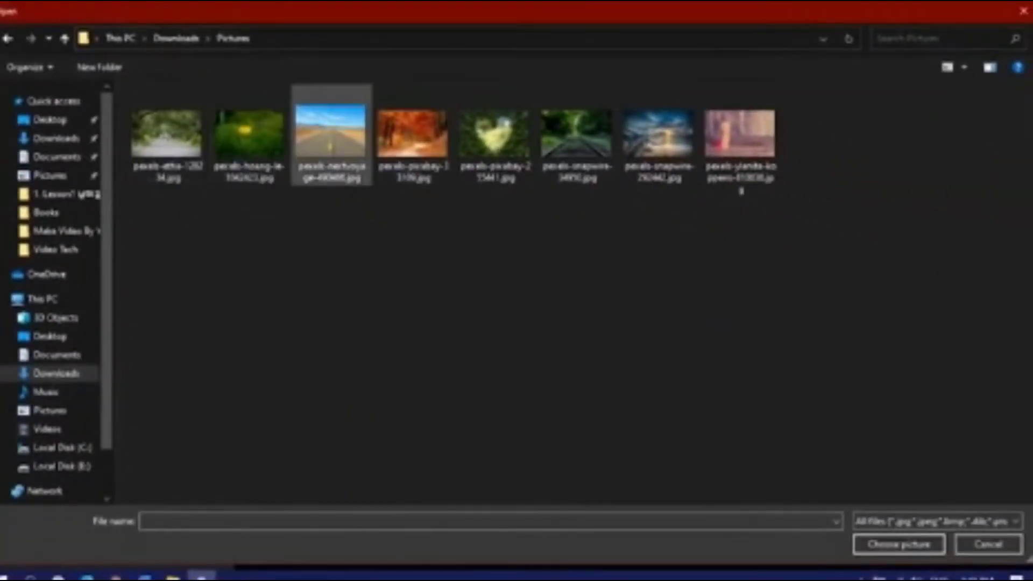
click(741, 141)
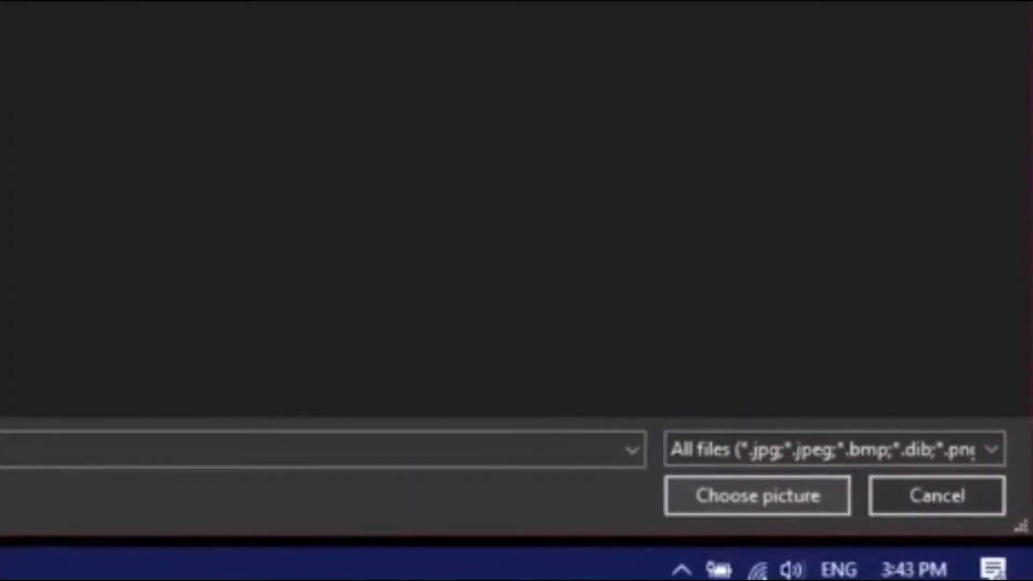
click(757, 496)
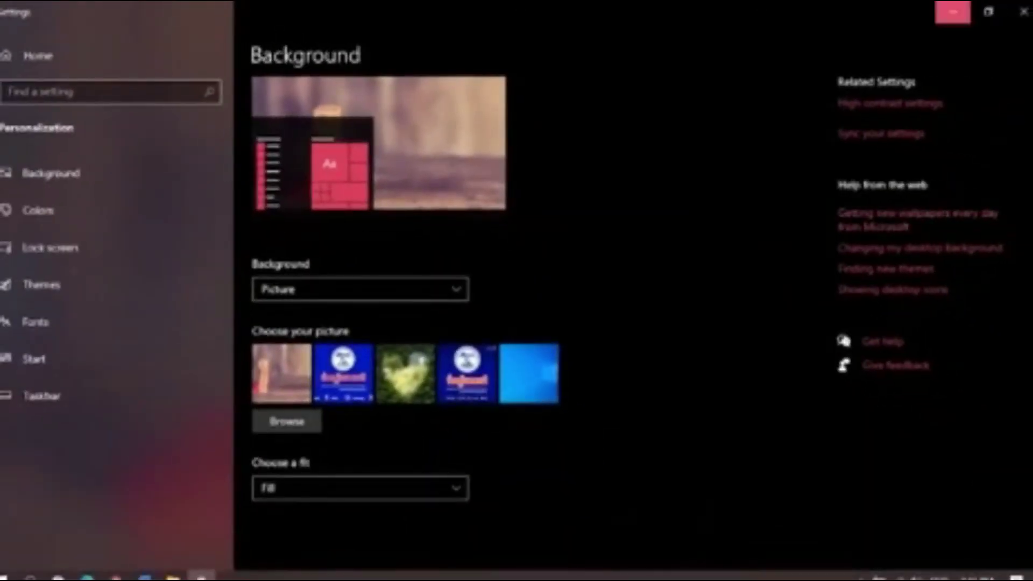
click(953, 11)
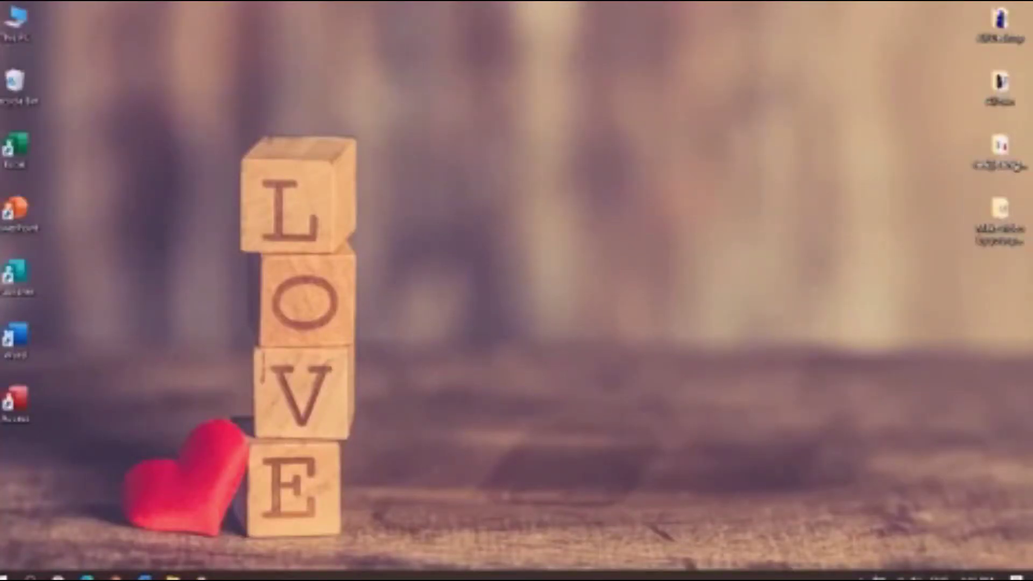
click(201, 575)
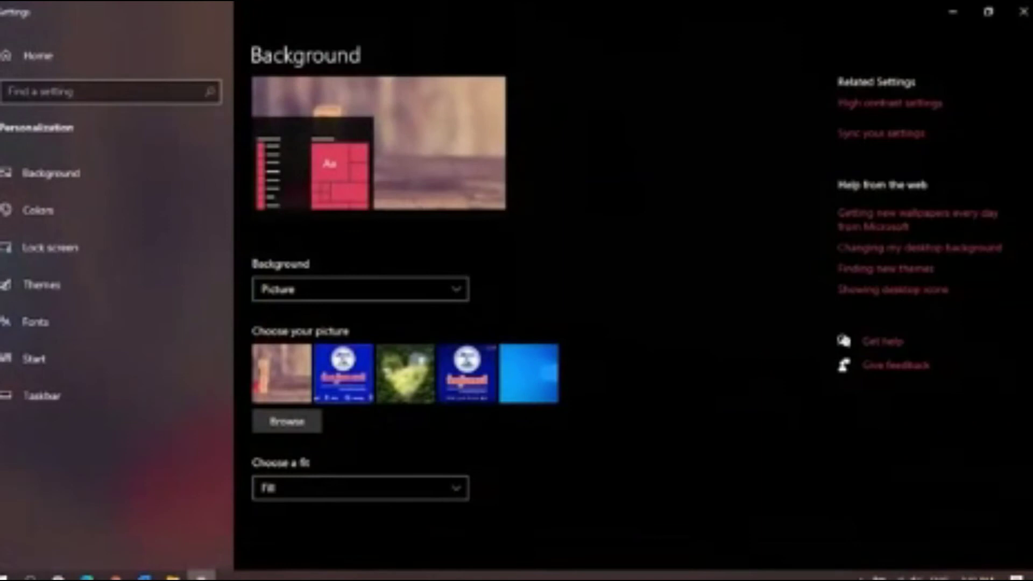
Change the background type to Solid color, choose the Green swatch, and check it on the desktop.
click(456, 290)
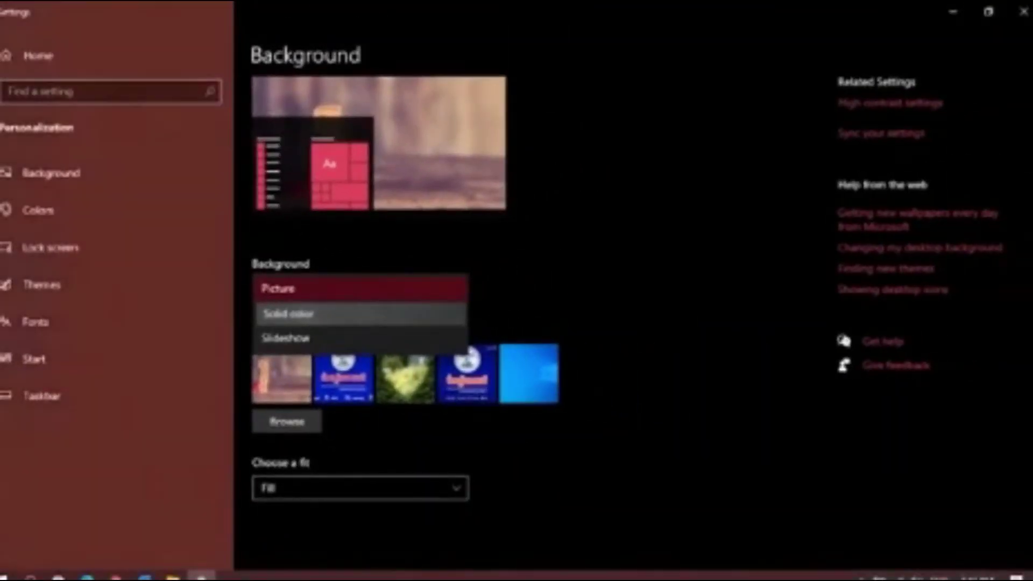
click(288, 314)
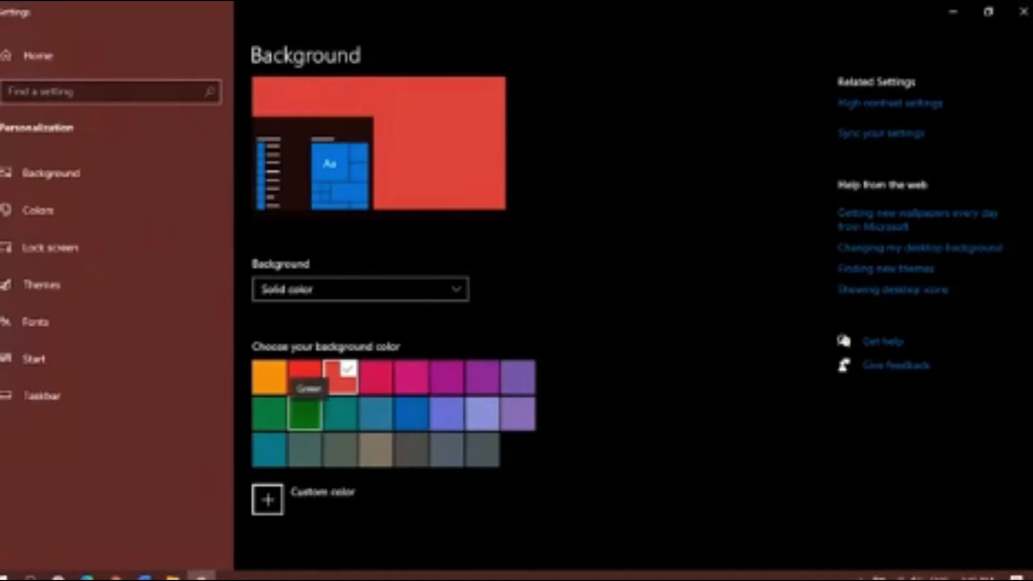
click(305, 413)
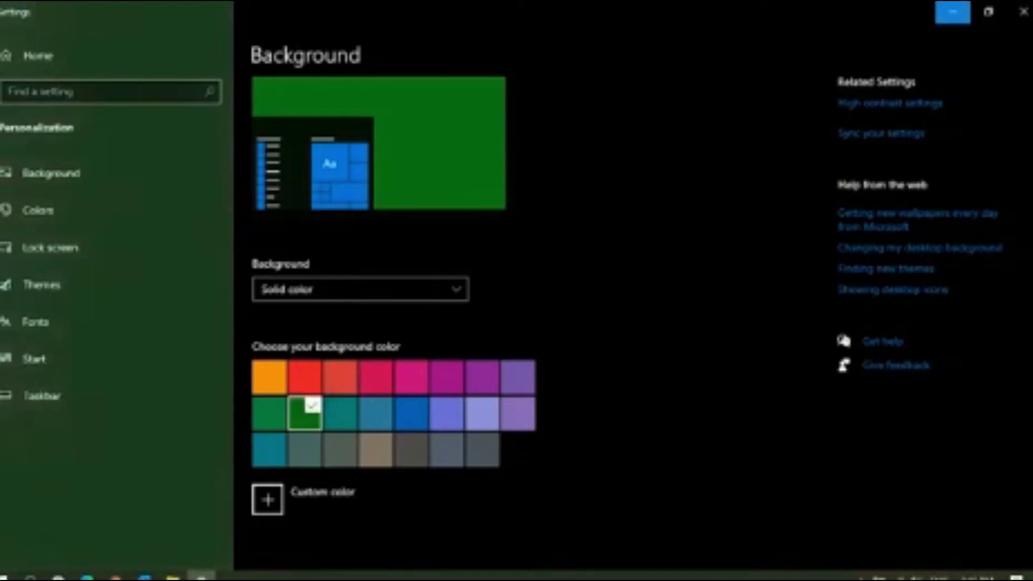
click(953, 12)
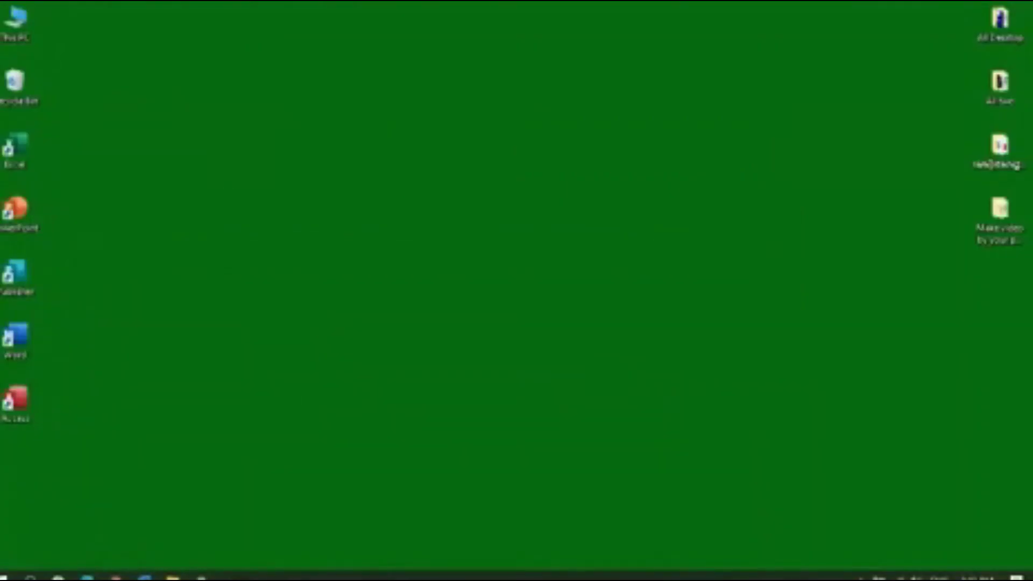
click(202, 576)
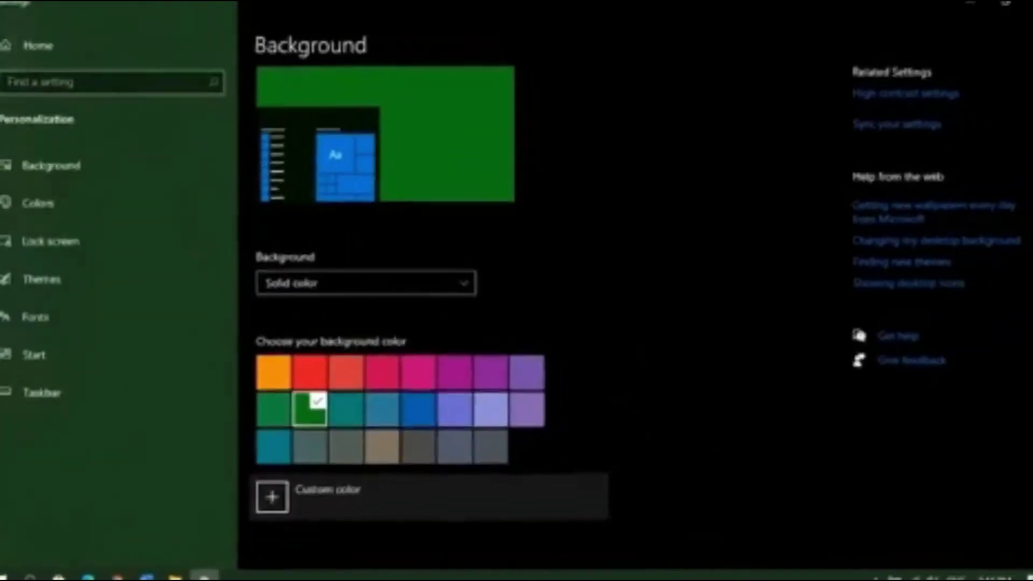
Create a bright teal-green custom background color, apply it, and check it on the desktop.
click(267, 498)
drag(459, 173, 480, 156)
drag(511, 374, 594, 375)
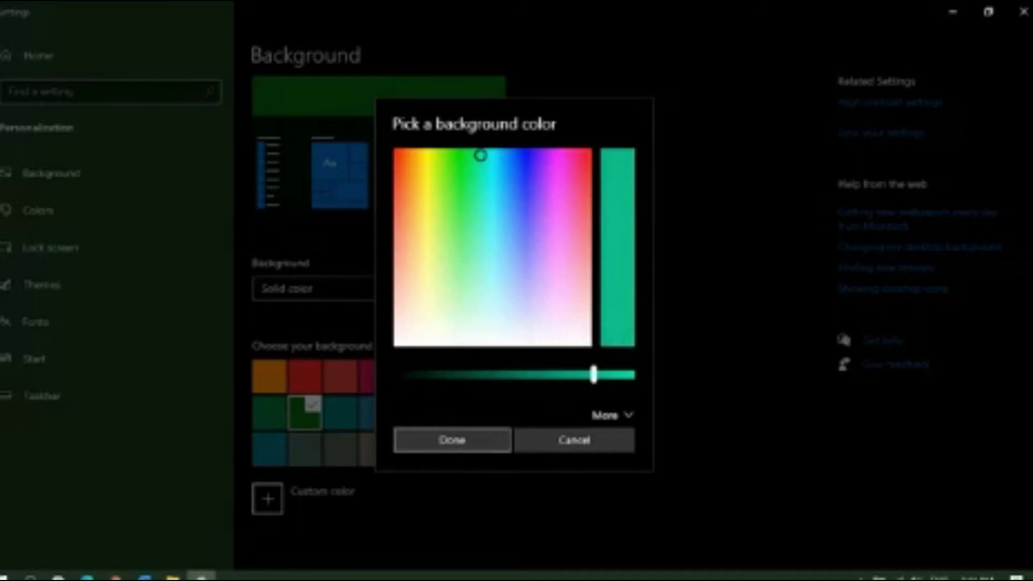
click(452, 441)
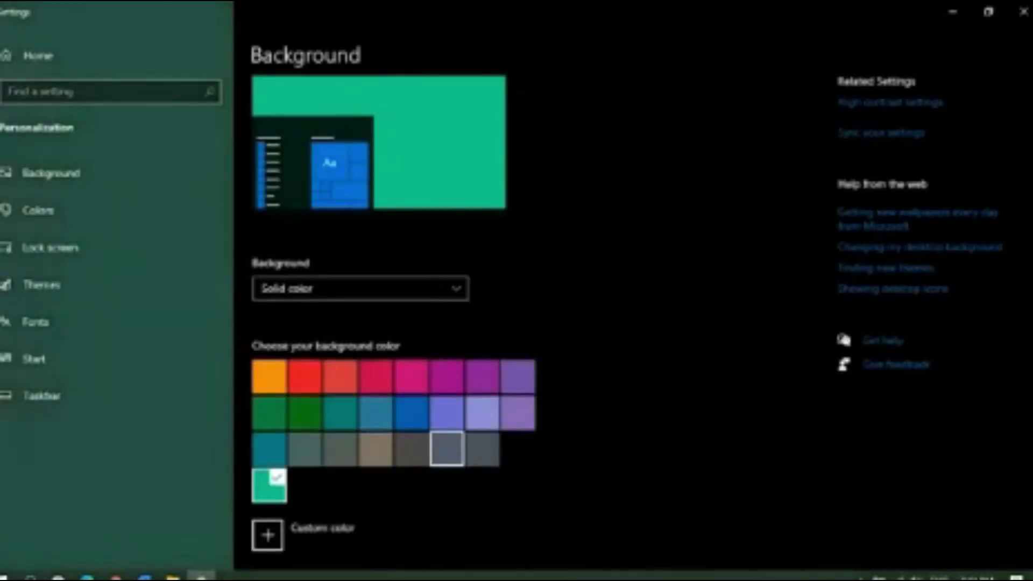
click(952, 12)
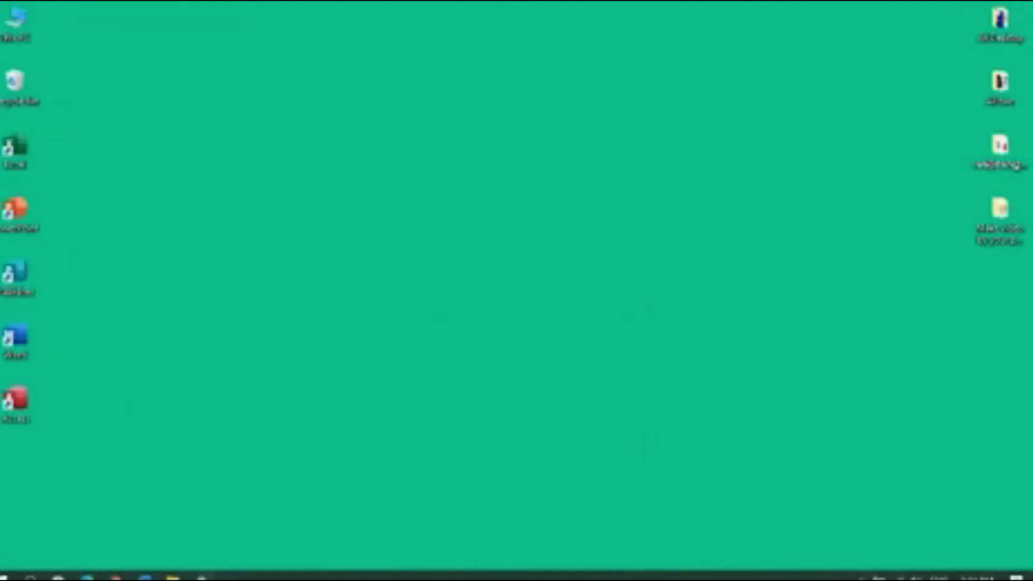
click(202, 576)
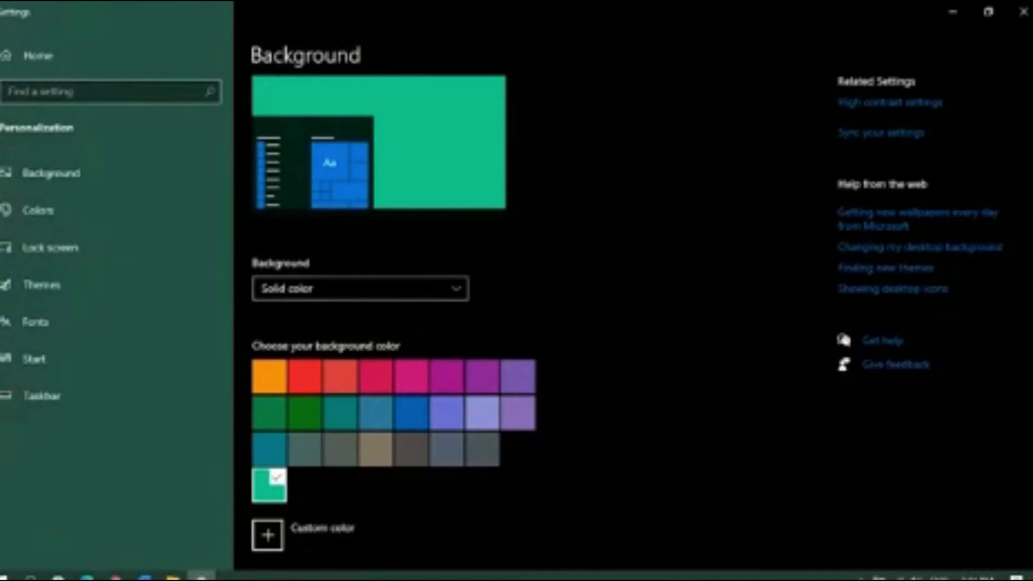
Change the background type to Slideshow.
click(456, 289)
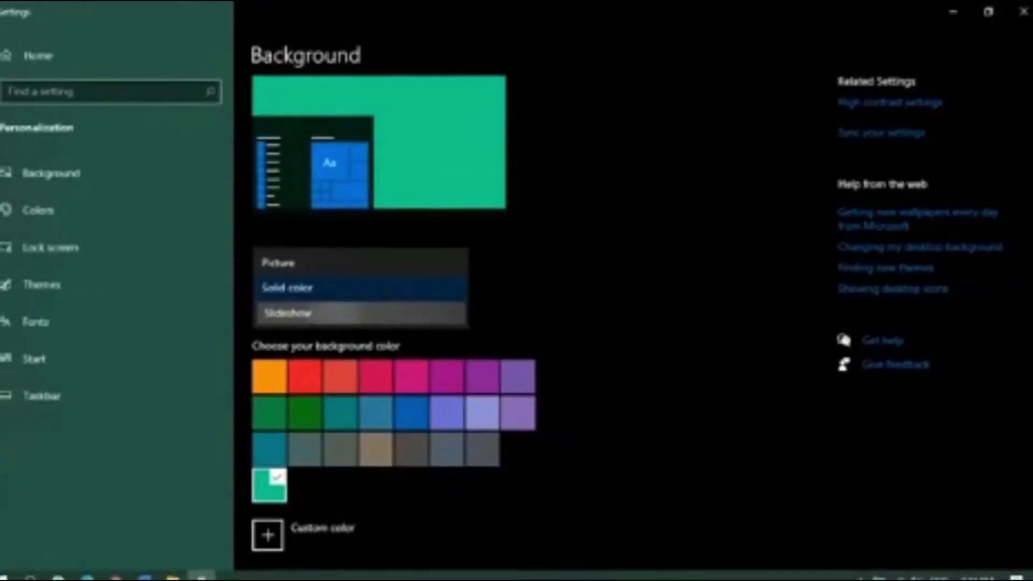
click(288, 313)
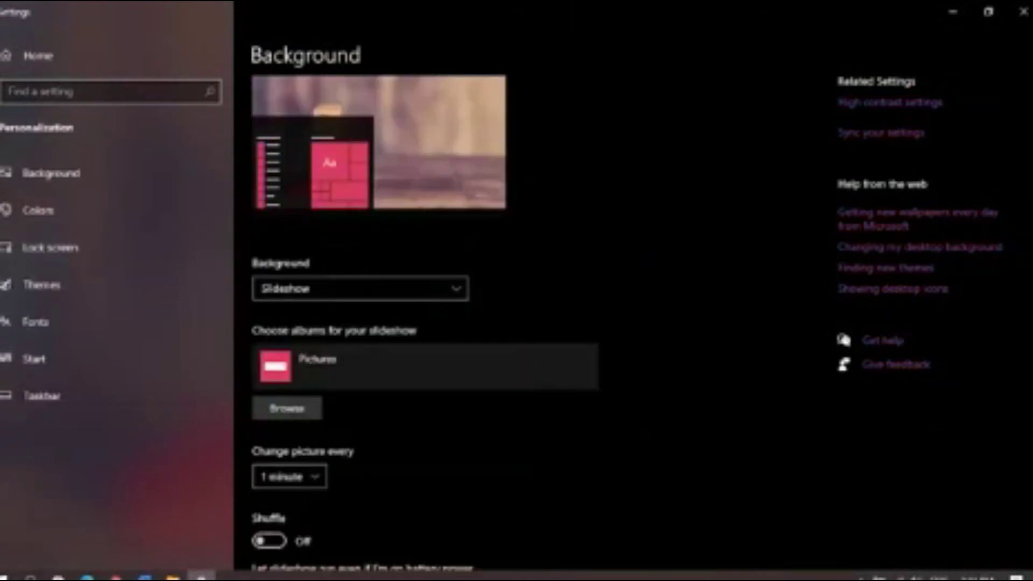
scroll(627, 304, down, 3)
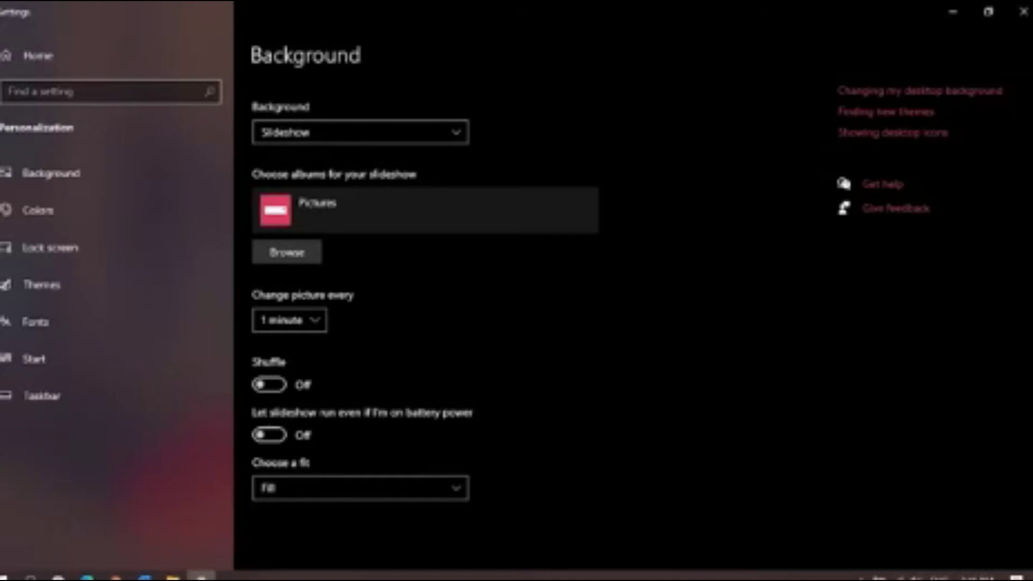
click(337, 132)
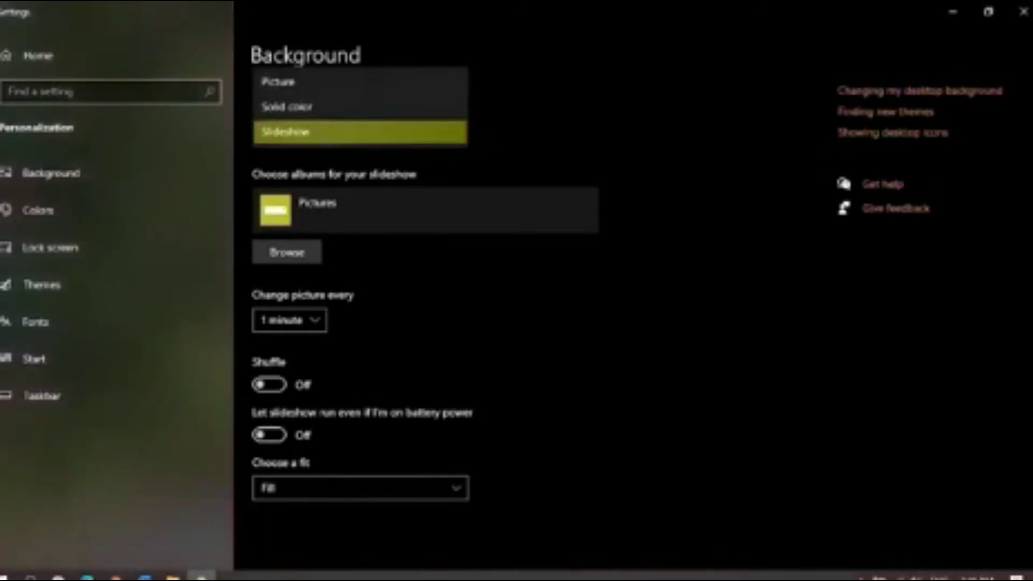
click(286, 252)
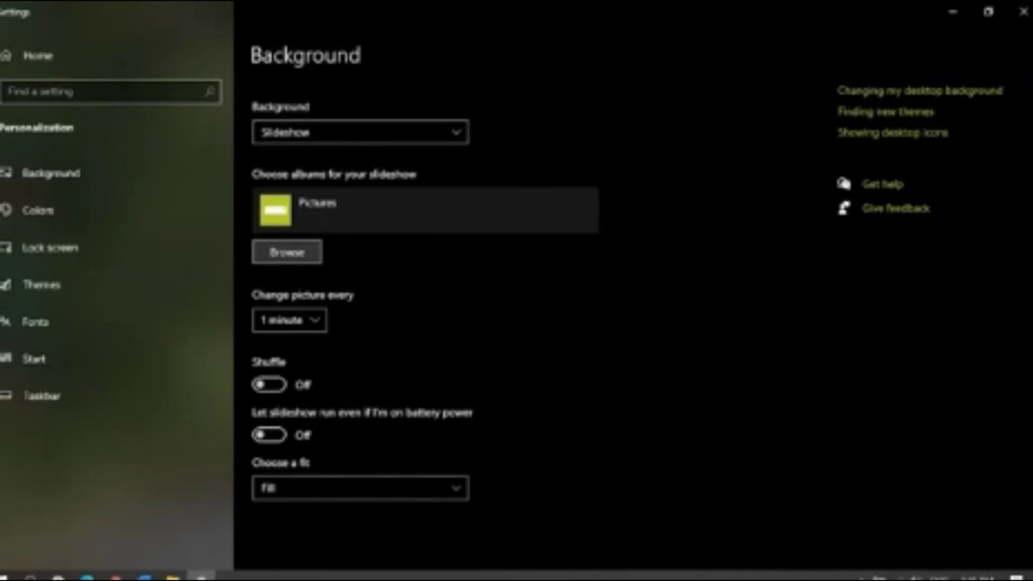
Choose the Pictures folder in Downloads as the slideshow album.
click(286, 253)
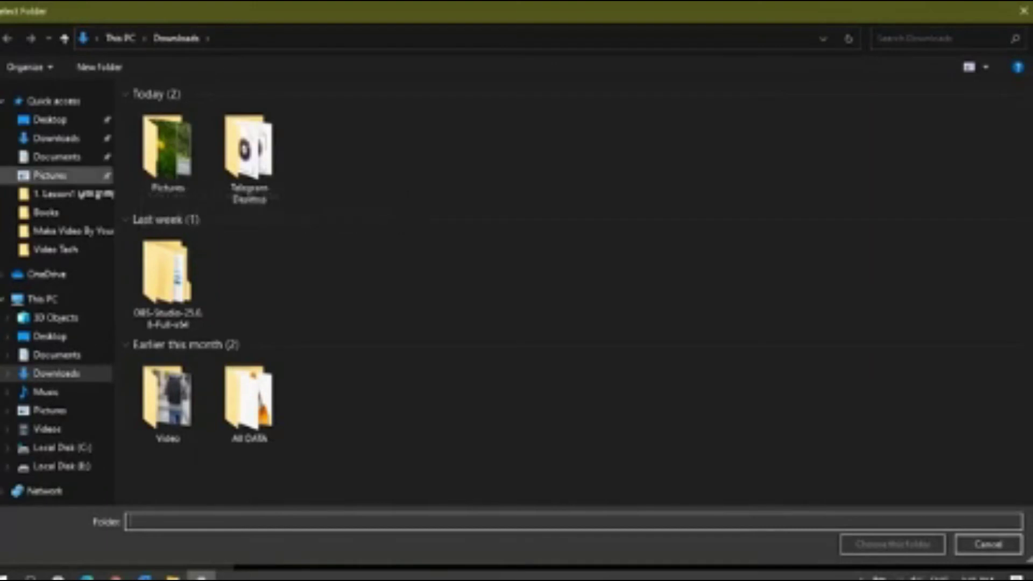
click(56, 138)
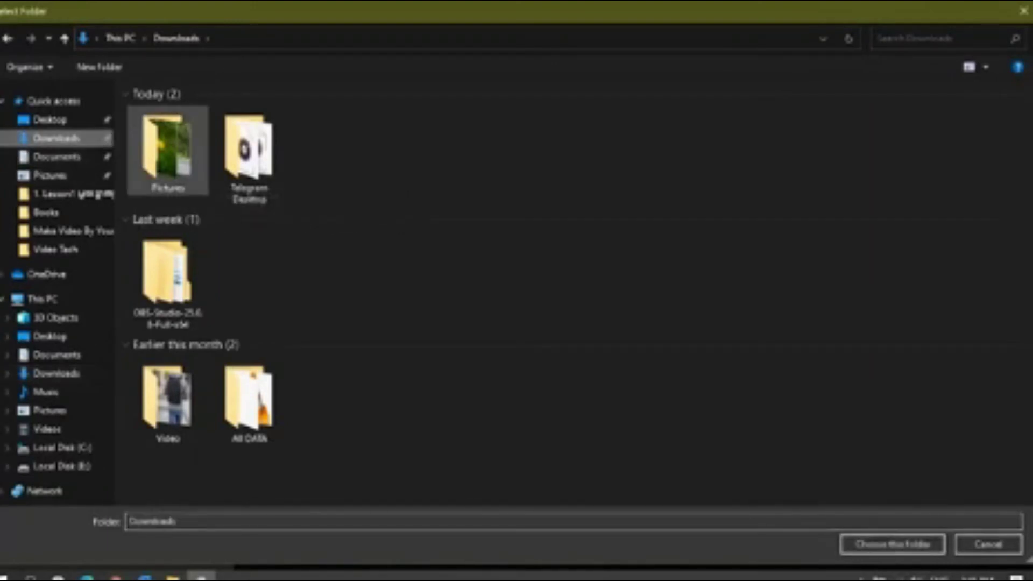
click(161, 153)
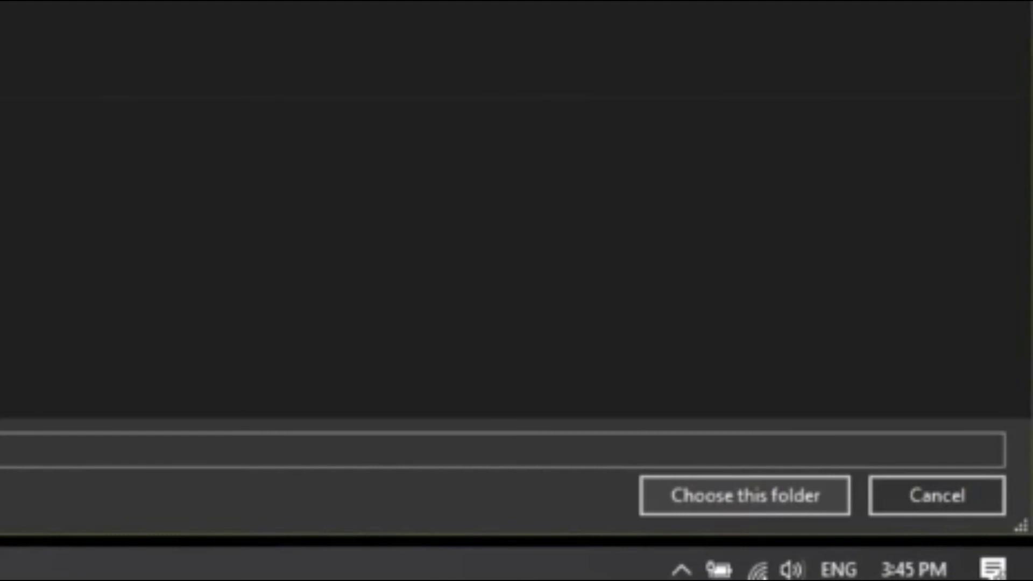
click(745, 496)
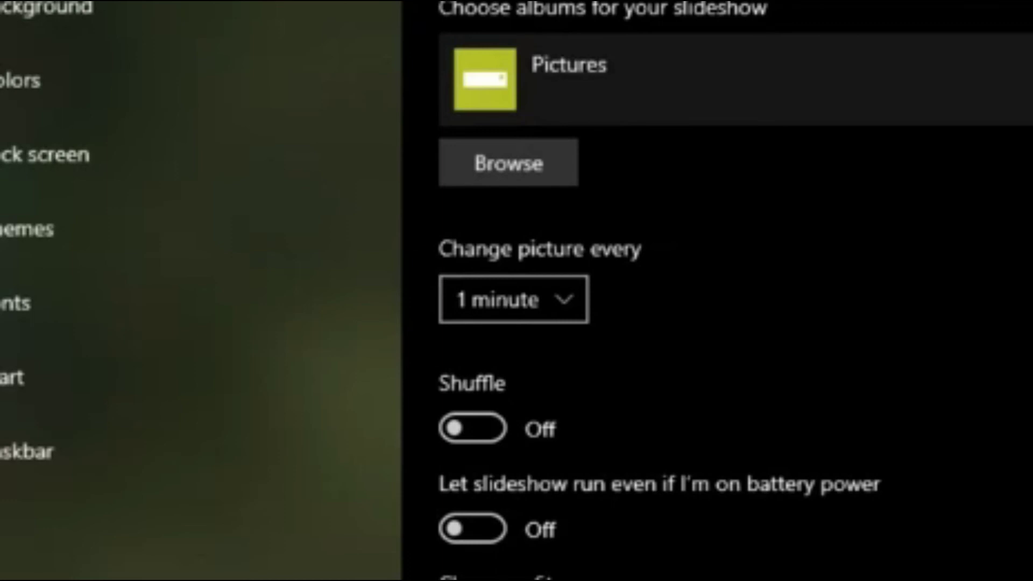
Set the slideshow to change picture every 1 minute and check it on the desktop.
click(513, 300)
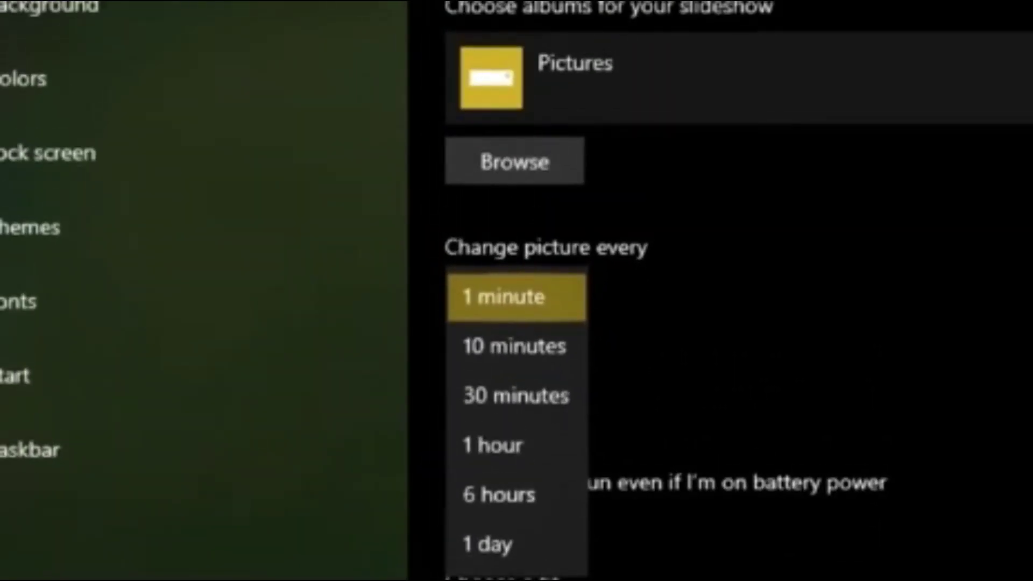
click(516, 297)
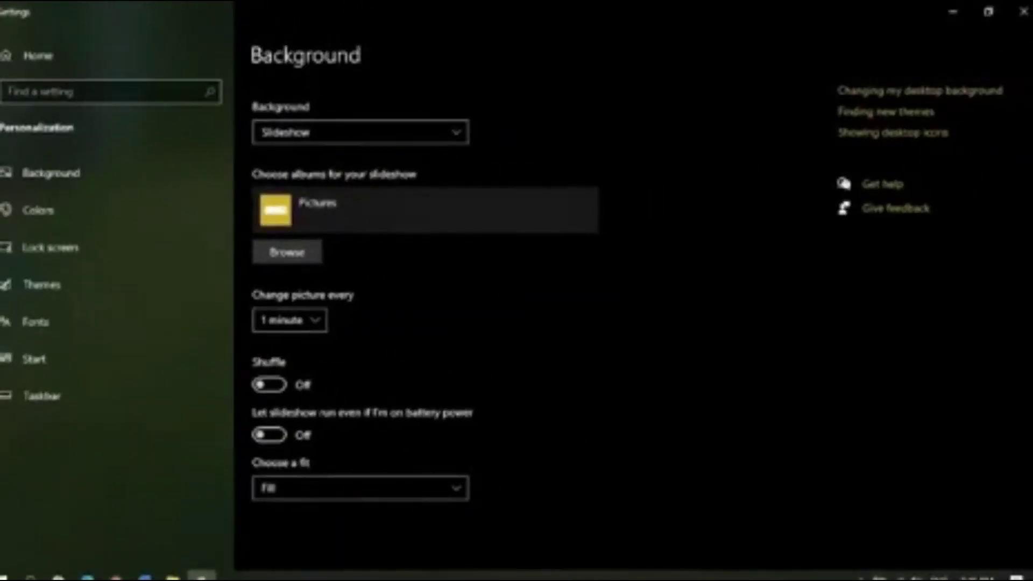
click(953, 11)
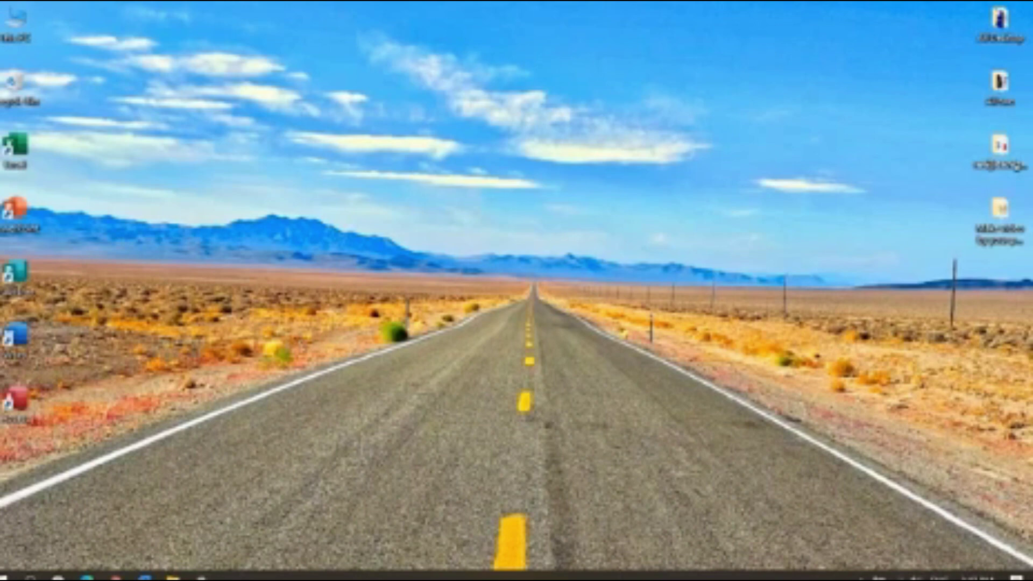
click(202, 577)
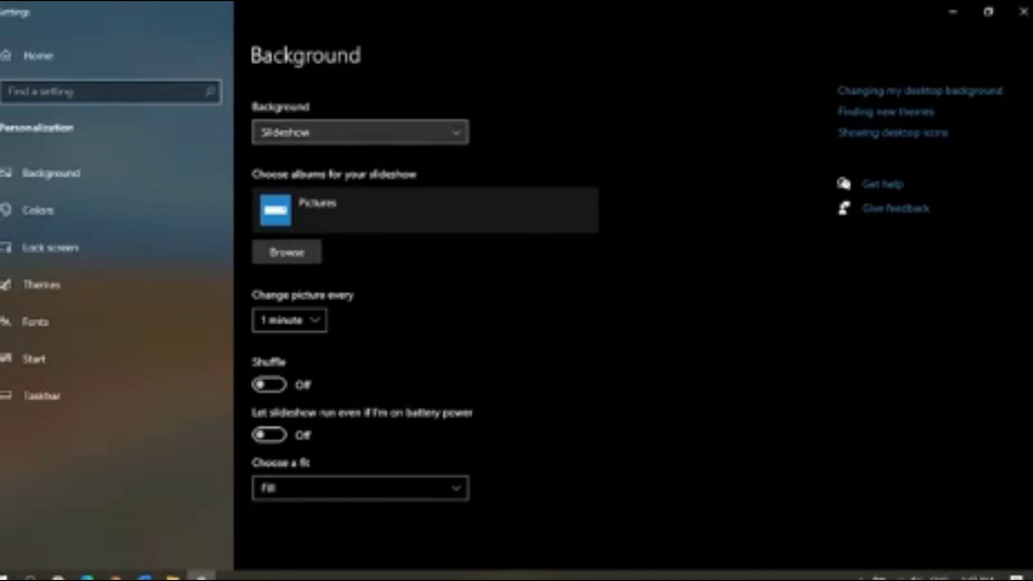
Switch the background type back to Picture.
click(356, 133)
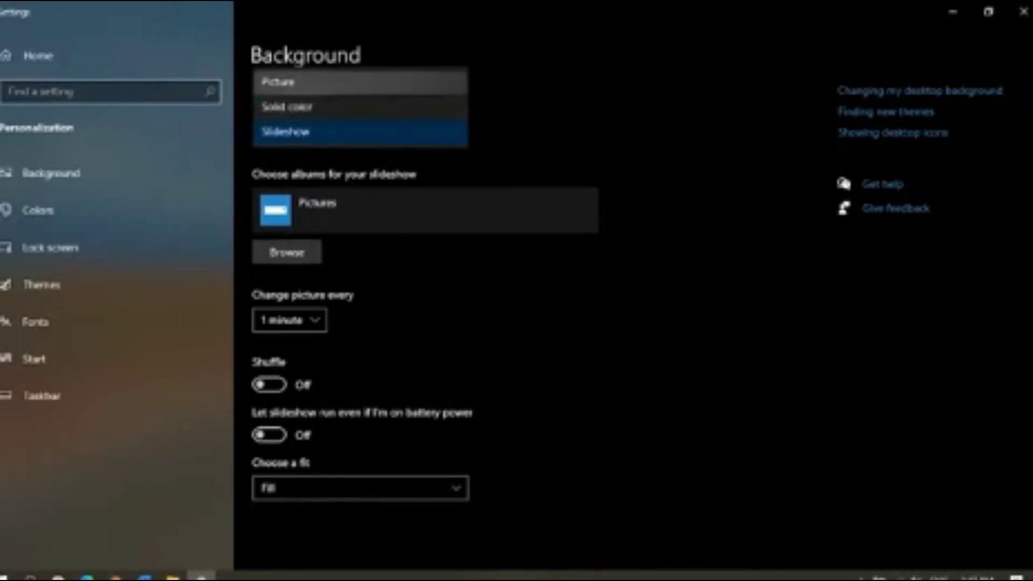
click(301, 82)
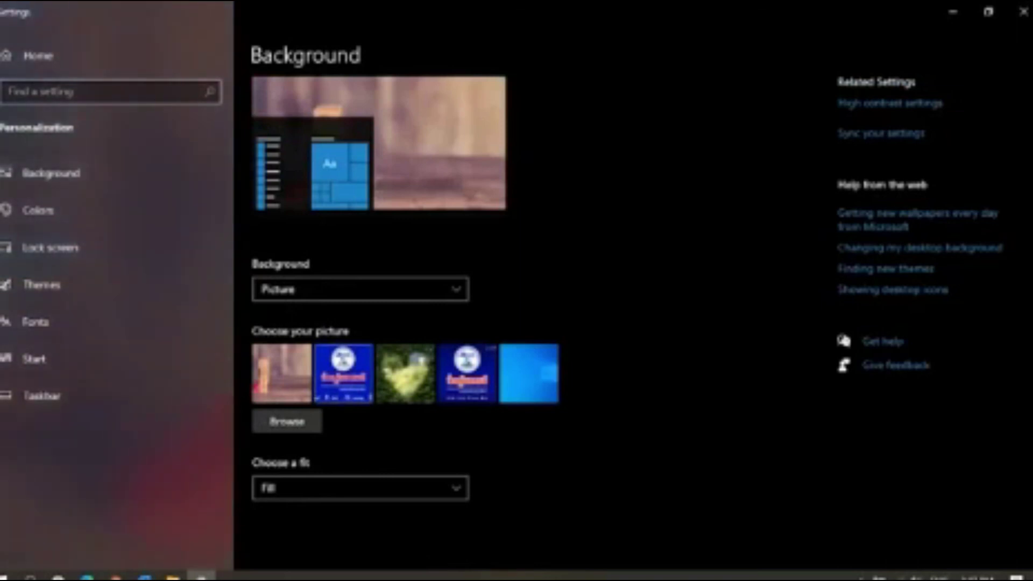